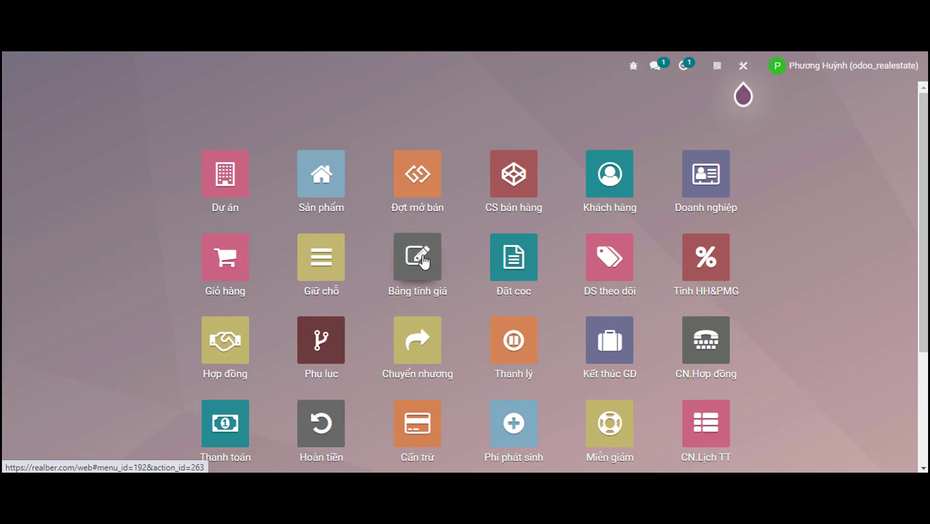
# Open the Bảng tính giá list and group its records by Dự án and Trạng thái
pyautogui.click(423, 261)
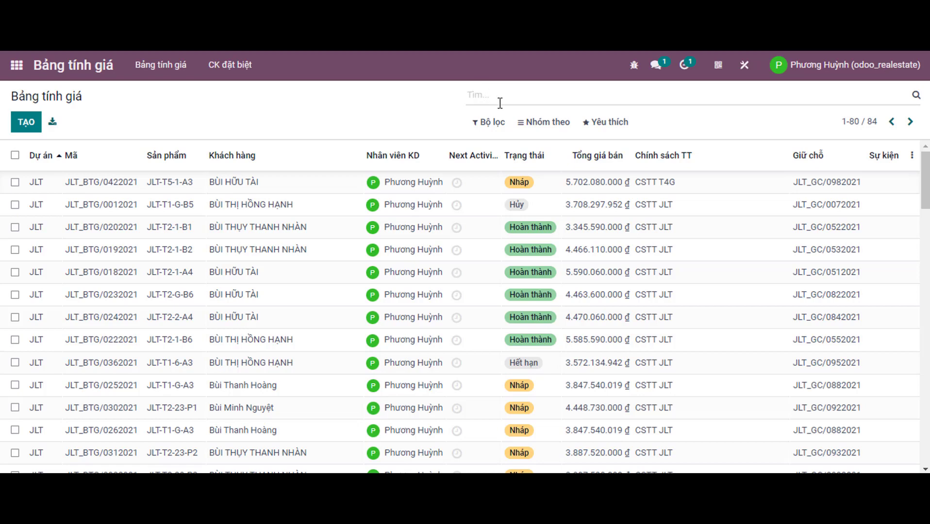
pyautogui.click(542, 125)
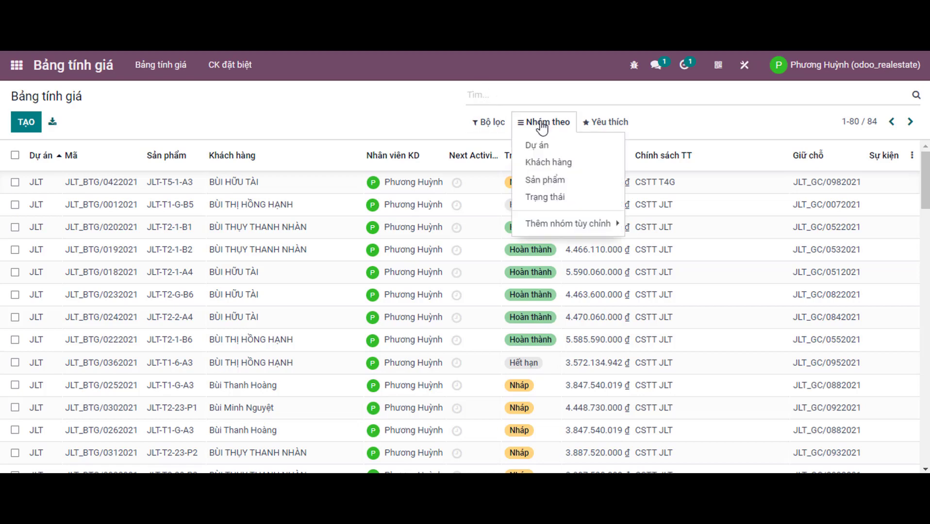
pyautogui.click(549, 146)
pyautogui.click(565, 199)
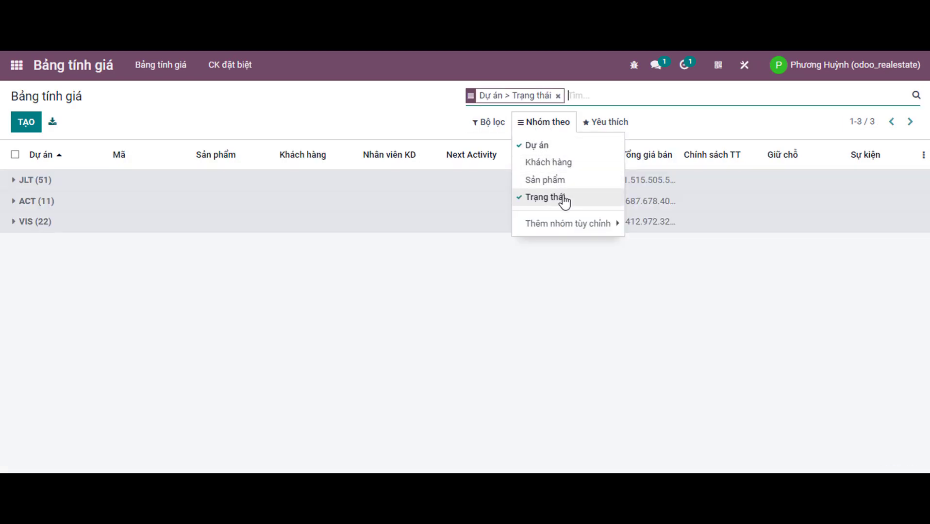
# Expand the JLT project's Đã ký group and open the price calculation for product JLT-T5-1-B1
pyautogui.click(15, 184)
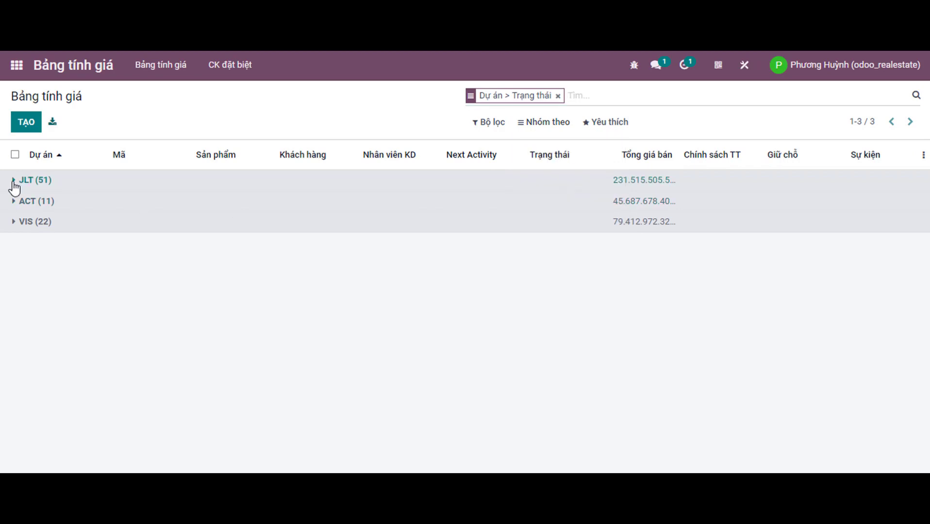
pyautogui.click(15, 182)
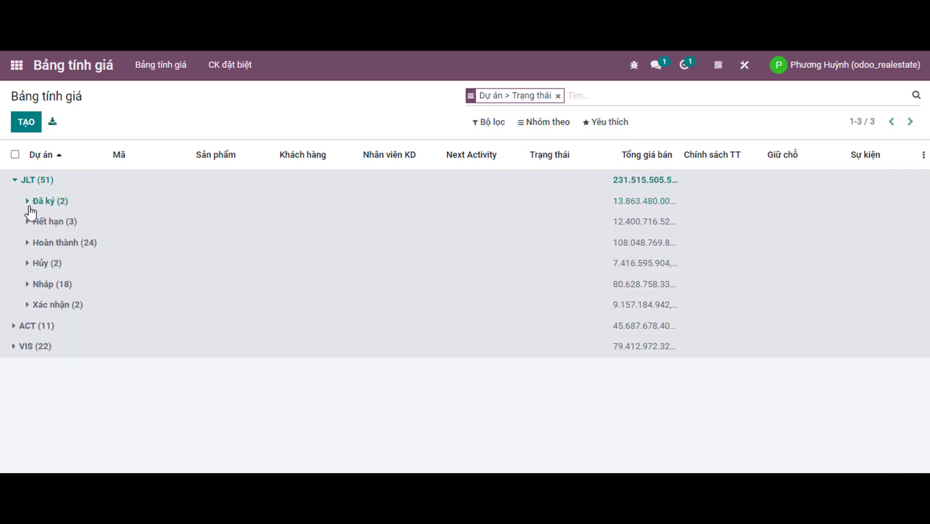
pyautogui.click(29, 208)
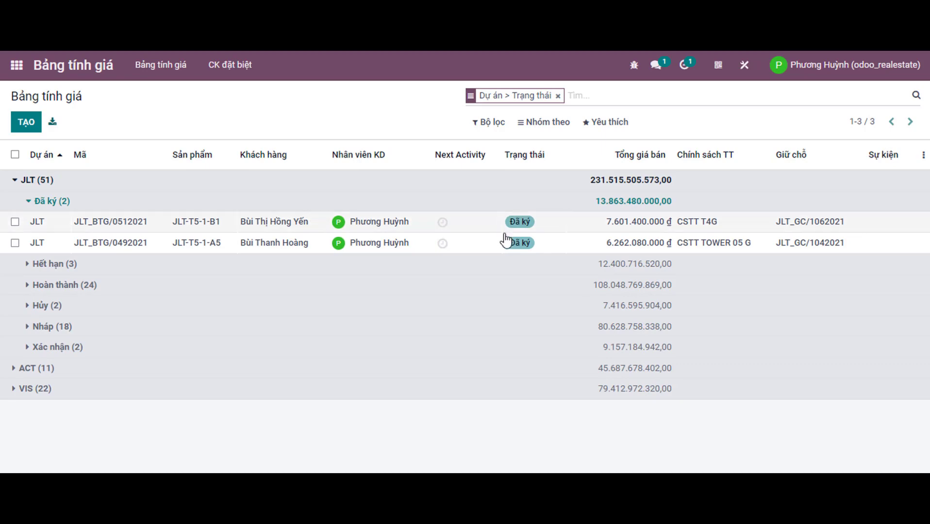
pyautogui.click(16, 222)
pyautogui.click(87, 226)
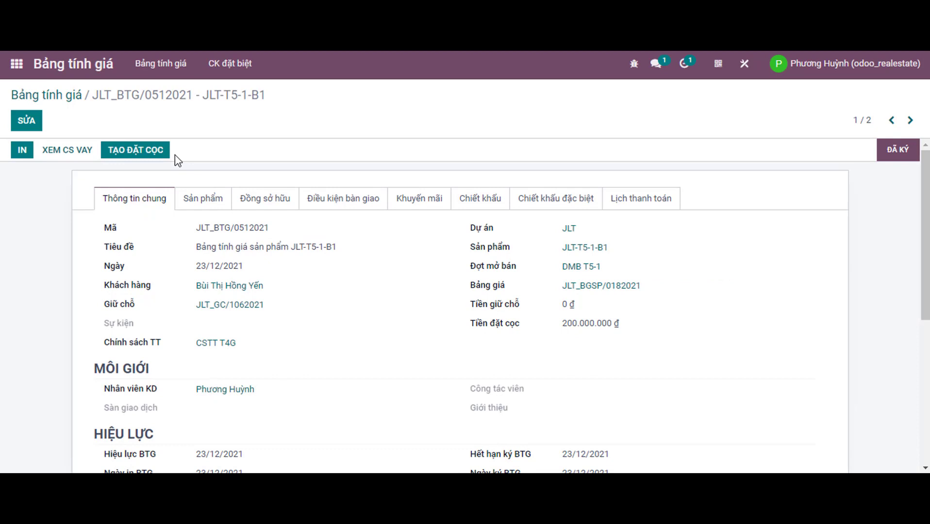
# Create and confirm a deposit from the signed price calculation, and open the linked deposit record
pyautogui.click(121, 164)
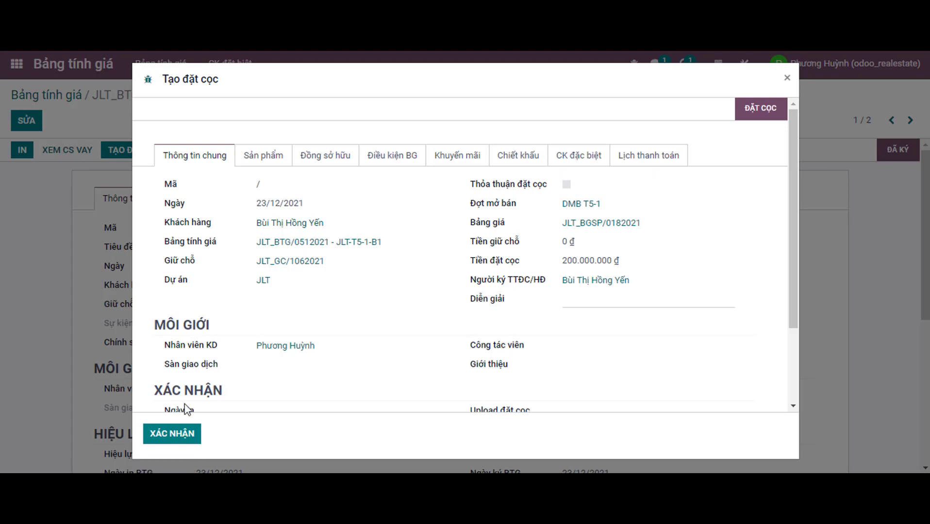
pyautogui.click(176, 435)
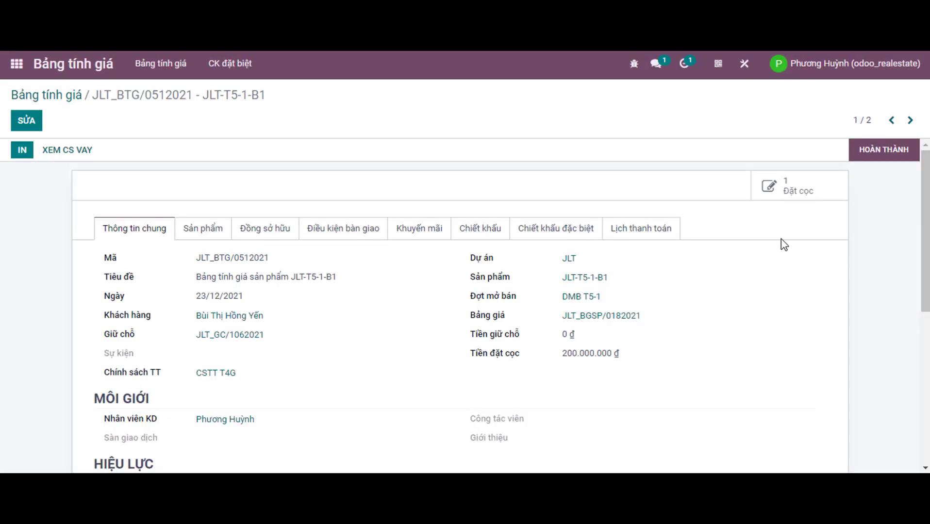
pyautogui.click(793, 196)
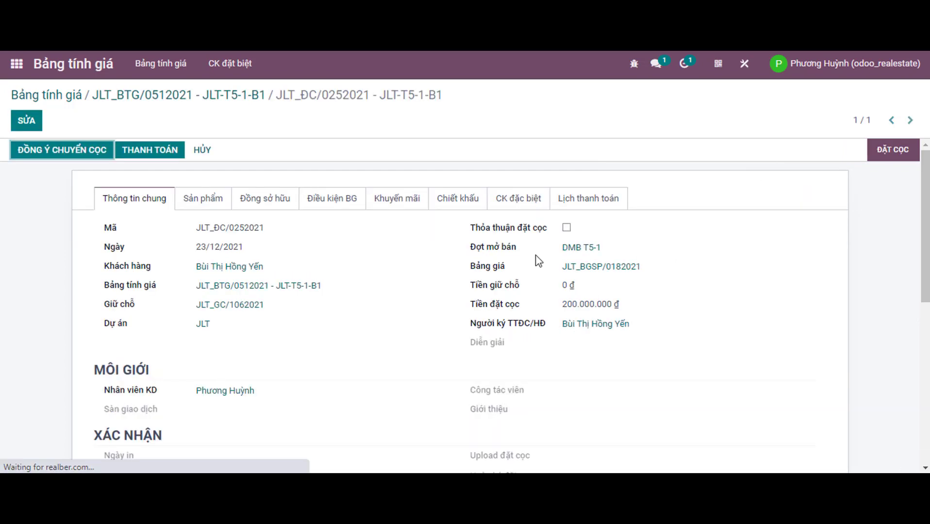
# Go to the Đặt cọc module and open the unpaid deposit for product JLT-T5-1-B1 from the list
pyautogui.click(16, 63)
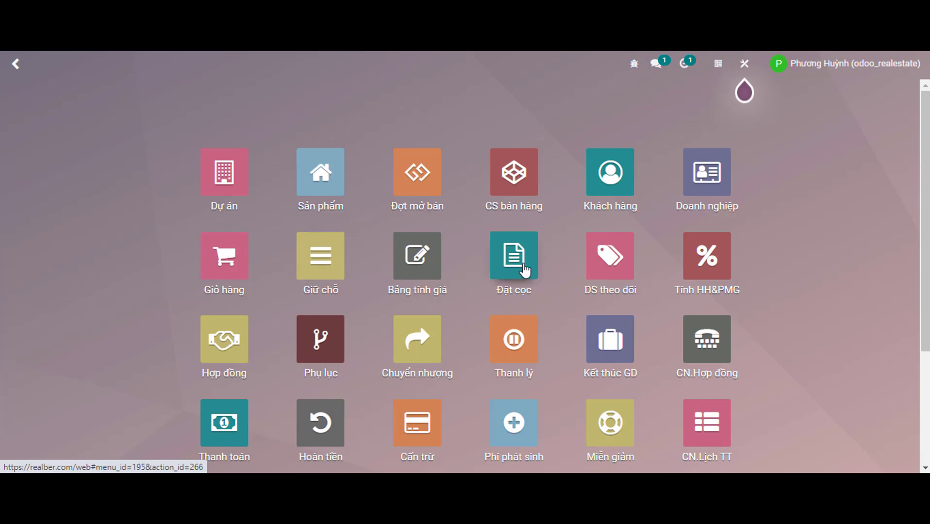
pyautogui.click(524, 270)
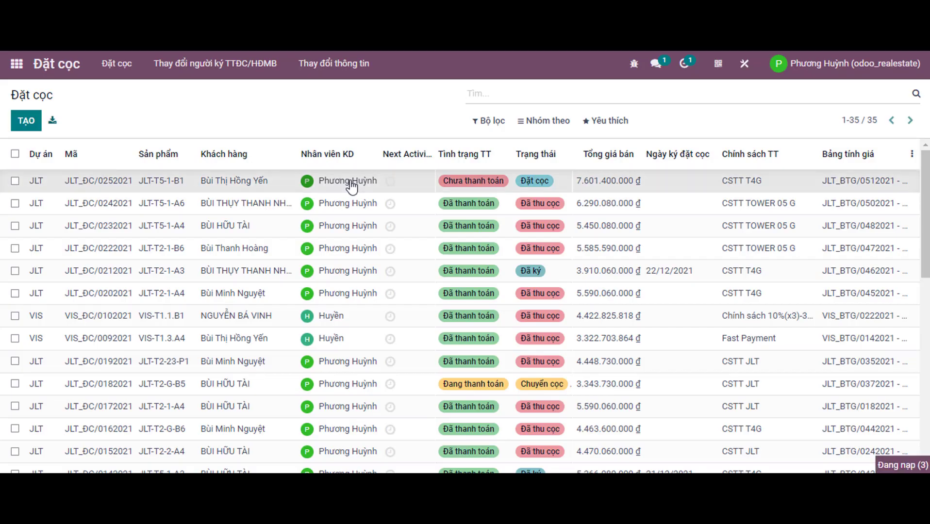
pyautogui.click(352, 184)
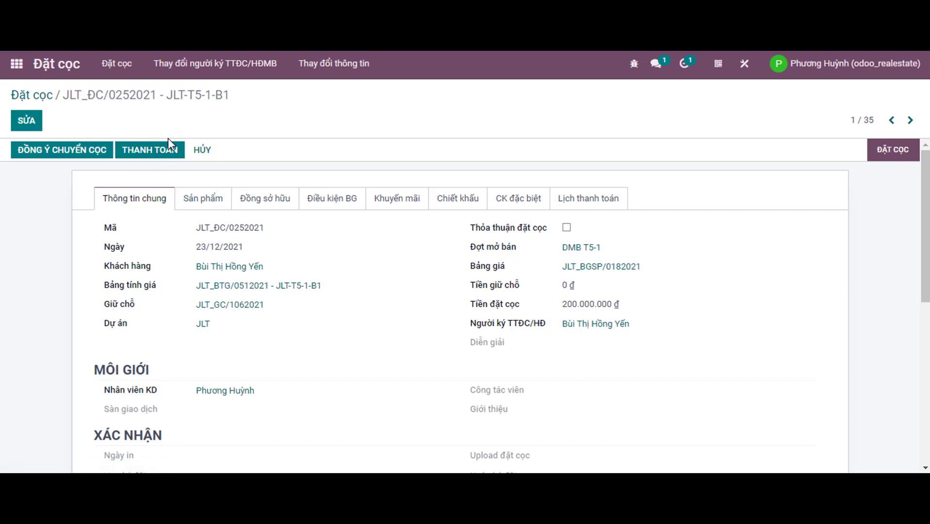
# Create the payment for this deposit with the prefilled date and amount, and confirm the payment
pyautogui.moveTo(171, 148)
pyautogui.click(148, 149)
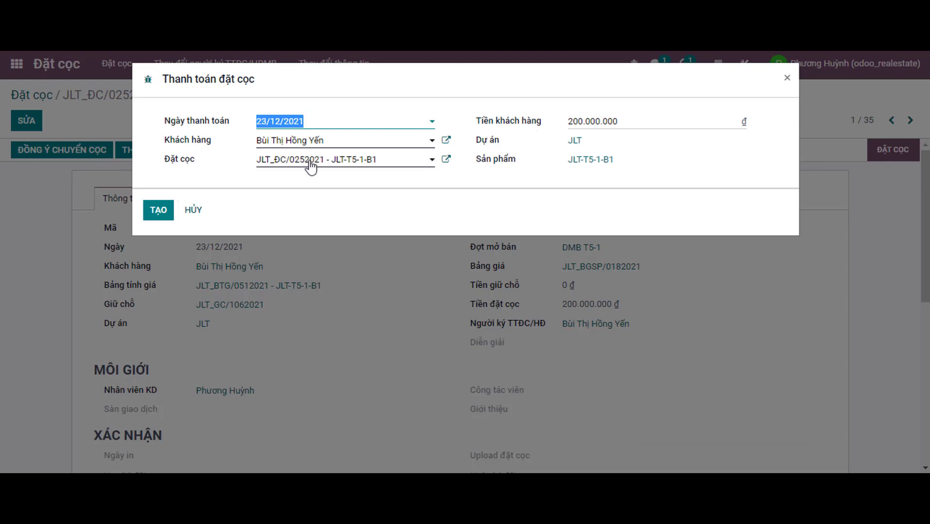
pyautogui.click(159, 214)
pyautogui.click(38, 150)
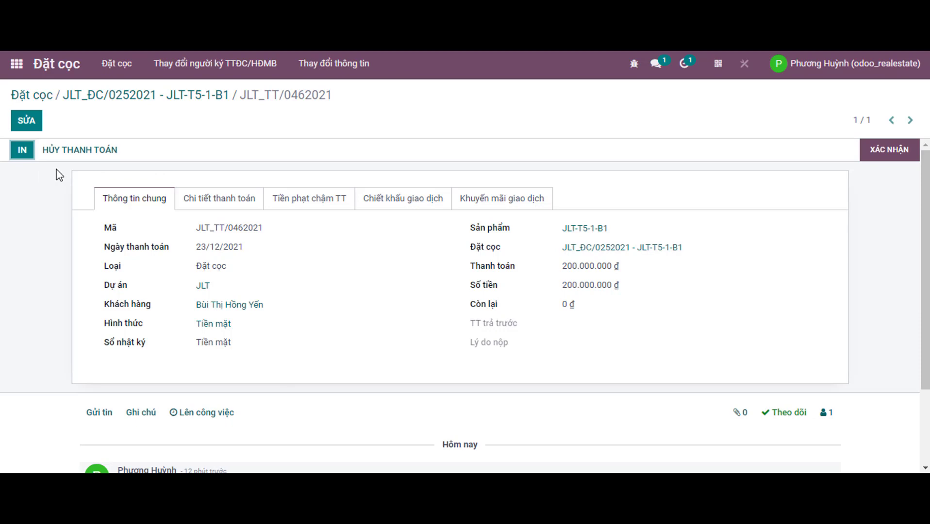
# Generate the printout of the confirmed deposit payment and close the print preview
pyautogui.click(24, 156)
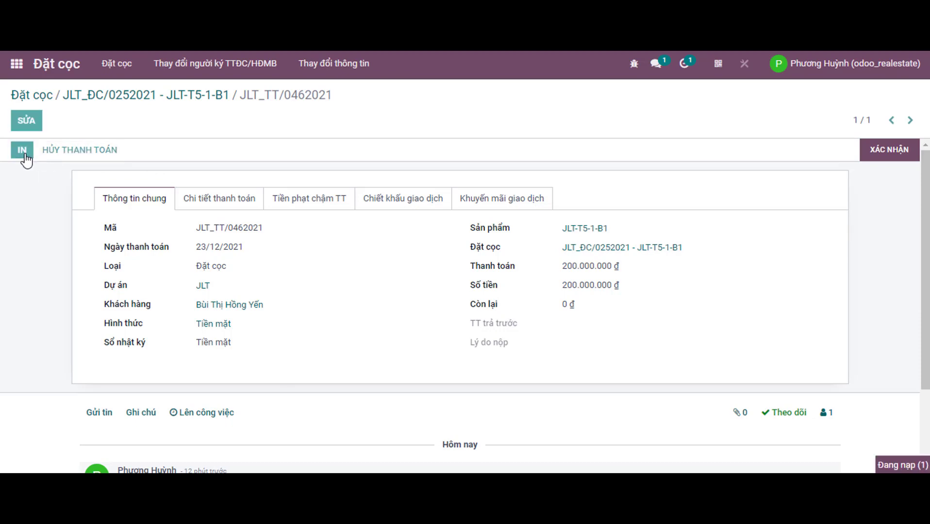
pyautogui.click(153, 175)
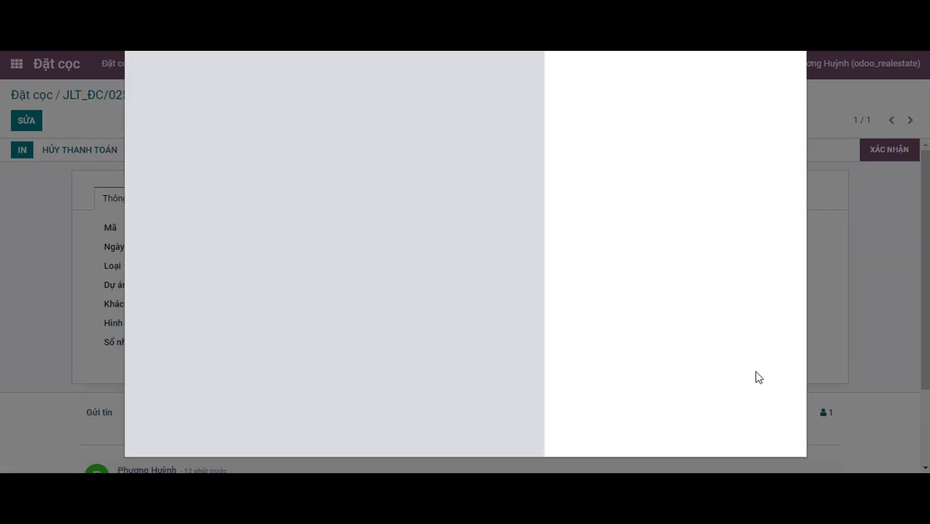
pyautogui.click(774, 443)
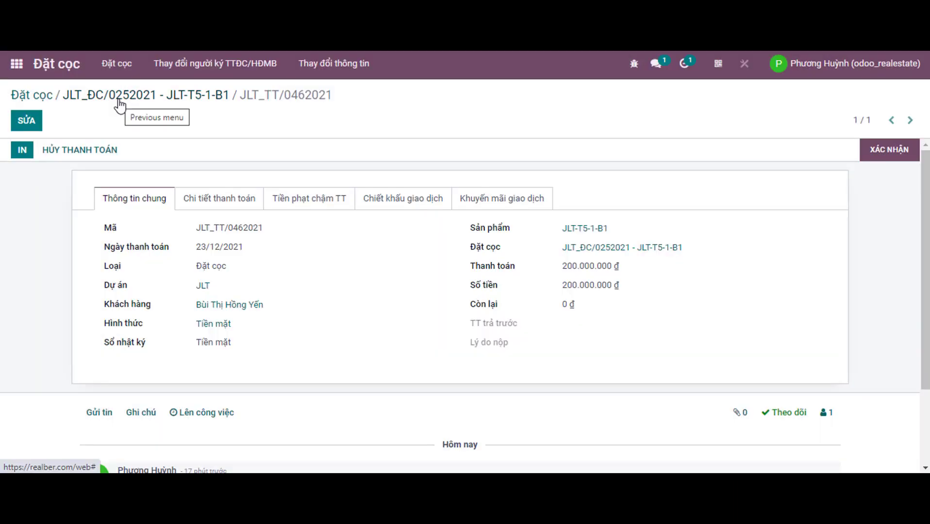
# Return to the deposit record, generate the deposit agreement printout and close the print preview
pyautogui.click(120, 100)
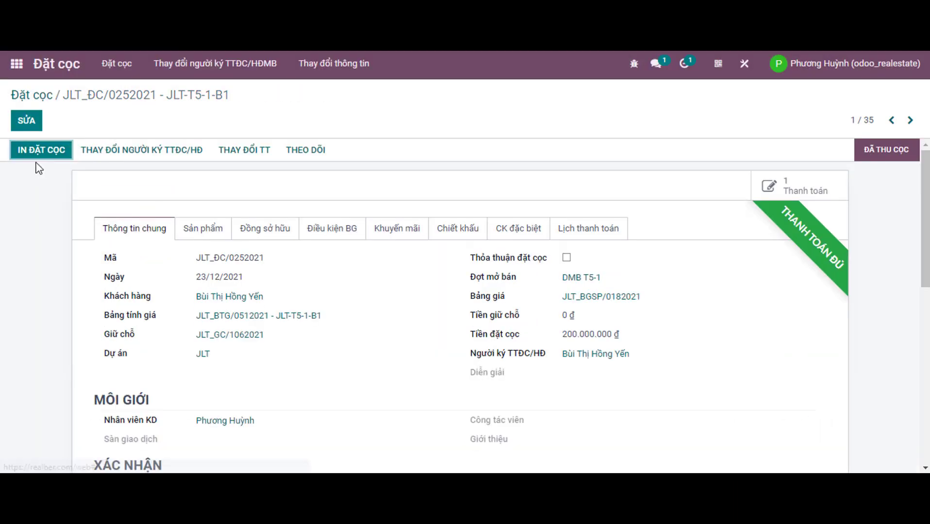
pyautogui.click(33, 158)
pyautogui.click(154, 172)
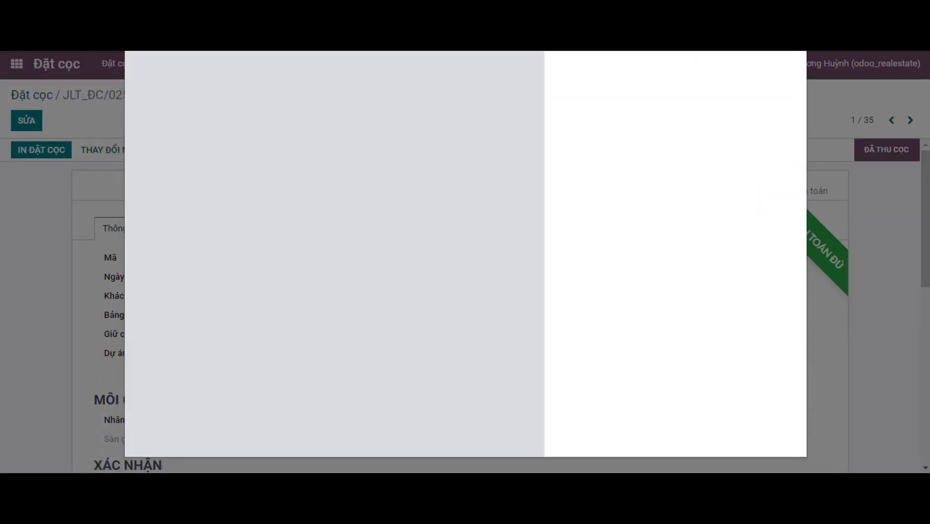
pyautogui.click(769, 436)
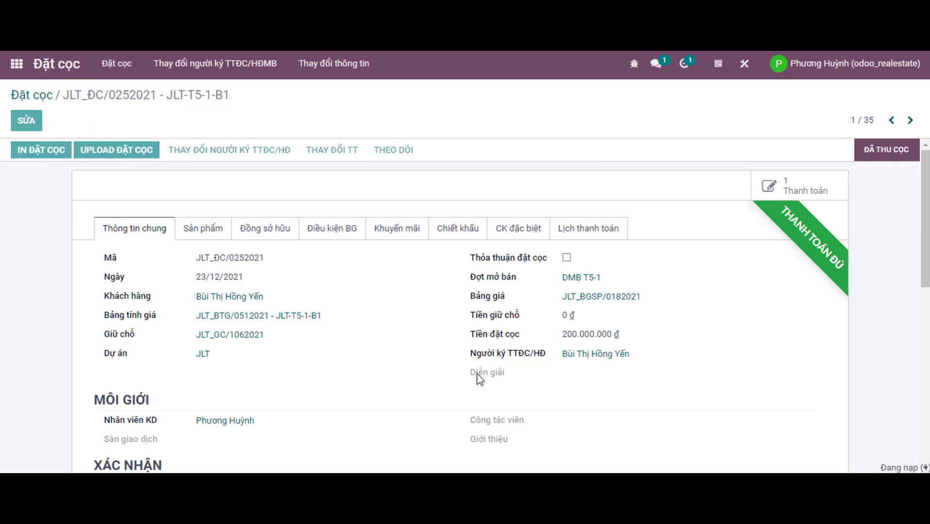
# Check the deposit's print and upload dates in the XÁC NHẬN section, and try the Ký đặt cọc action
pyautogui.scroll(-3, 481, 376)
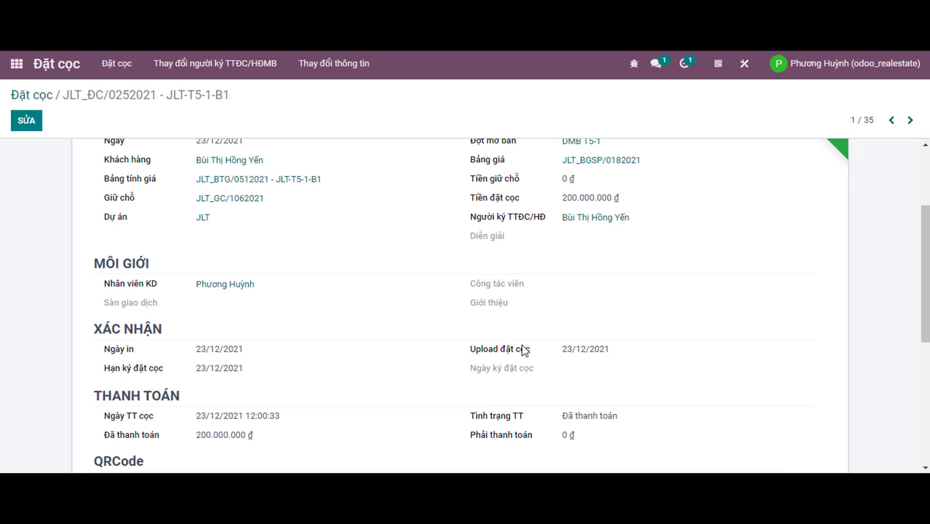
pyautogui.scroll(3, 204, 242)
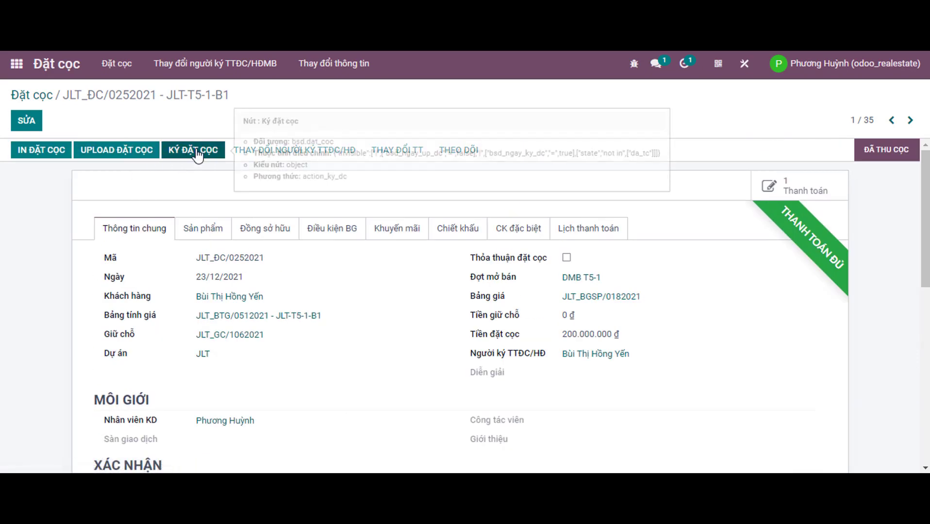
pyautogui.click(188, 156)
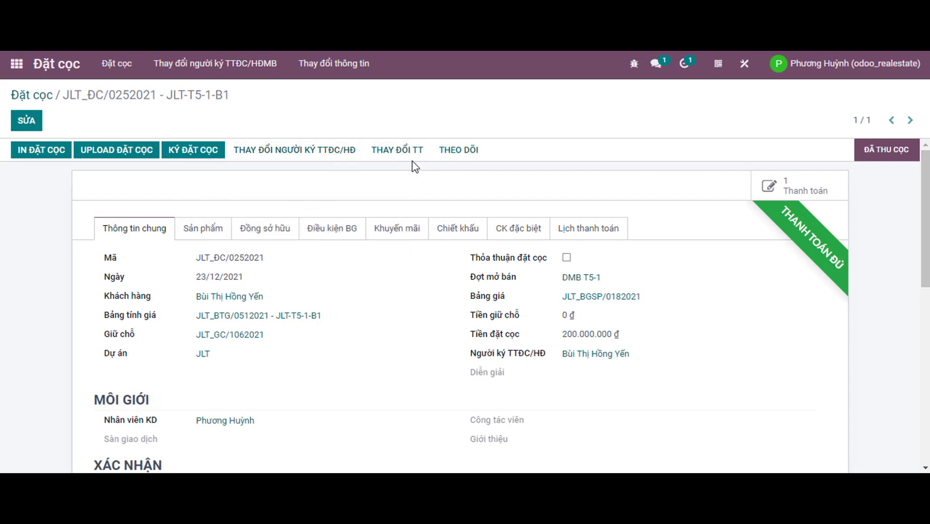
# Start a change of the TTĐC/HĐ signatory for the deposit and select another customer as the new signatory
pyautogui.click(271, 158)
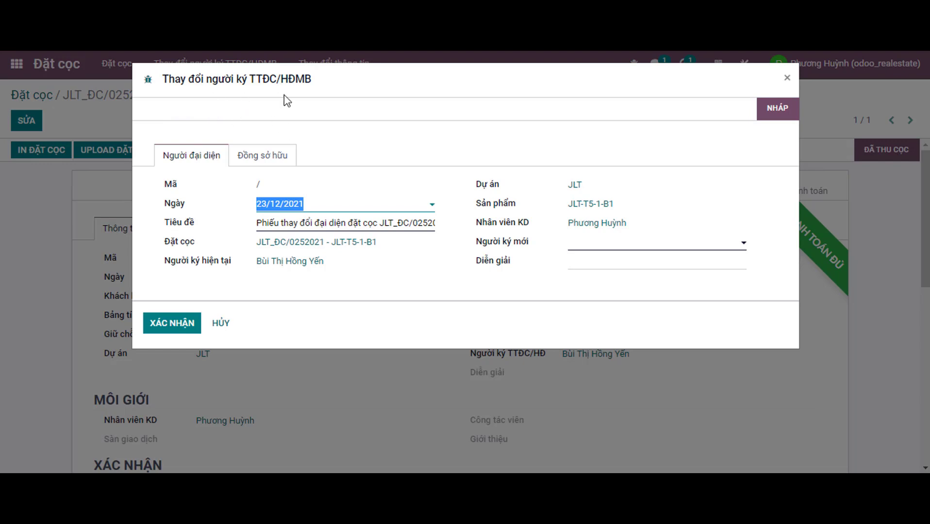
pyautogui.click(633, 253)
pyautogui.click(653, 332)
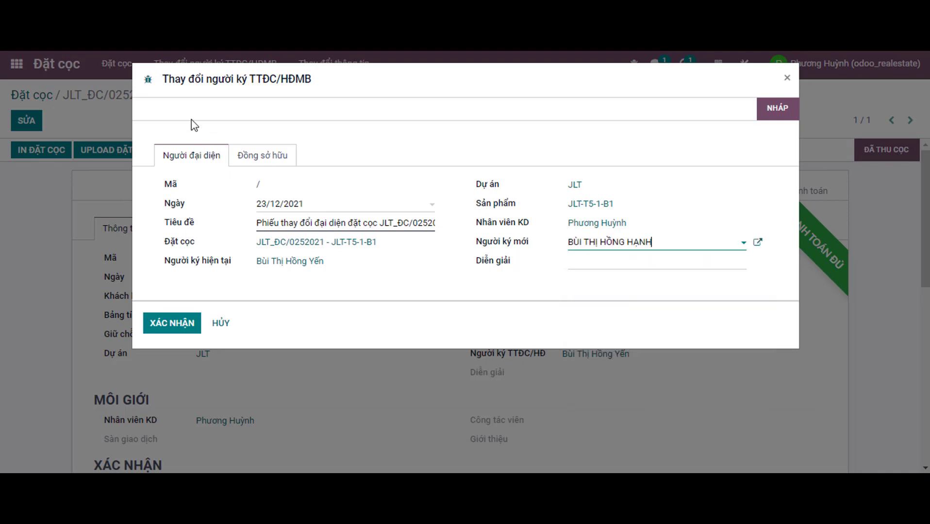
# Enable the co-owner change, add a new co-owner with relationship Khác, and confirm the signatory change request
pyautogui.click(261, 162)
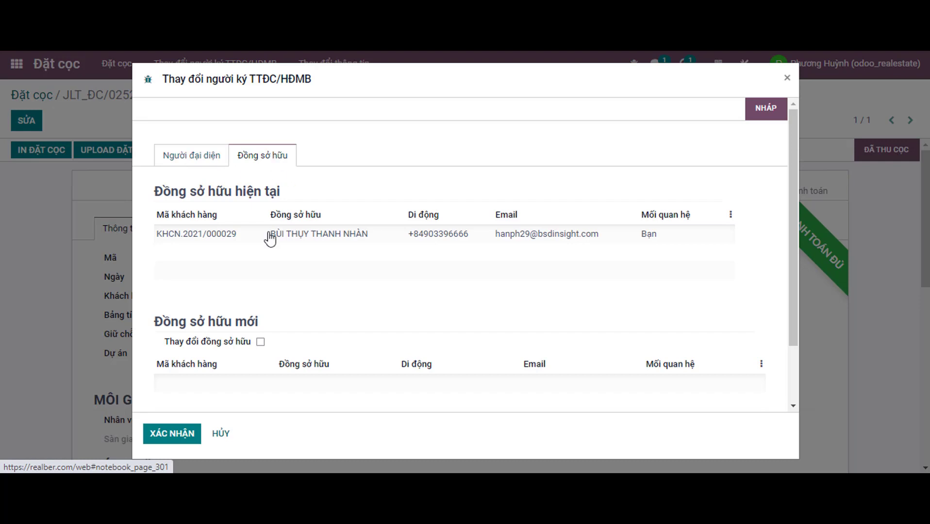
pyautogui.click(261, 342)
pyautogui.click(203, 382)
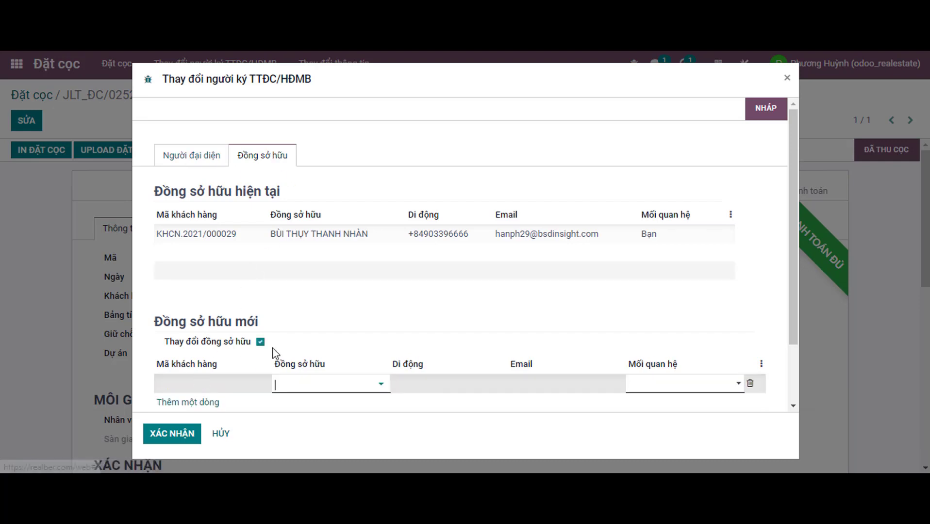
pyautogui.click(311, 278)
pyautogui.click(695, 311)
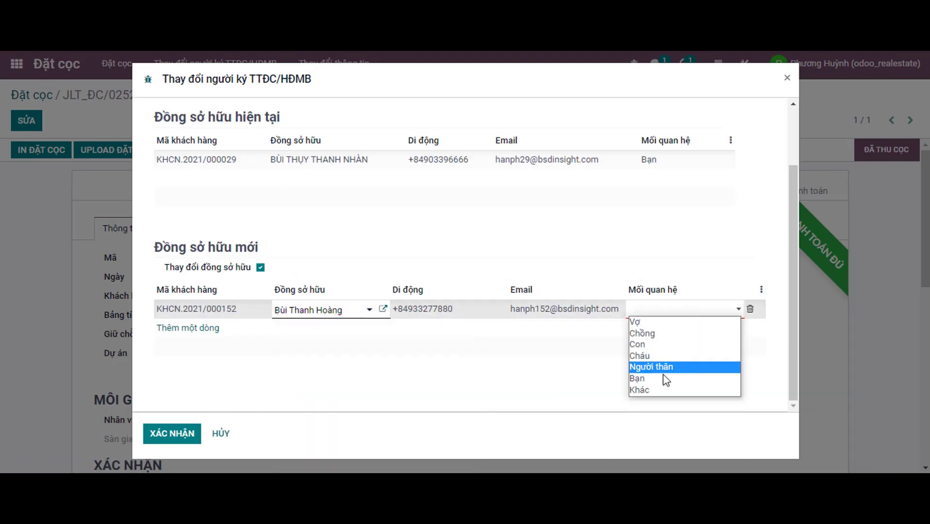
pyautogui.click(655, 389)
pyautogui.click(193, 437)
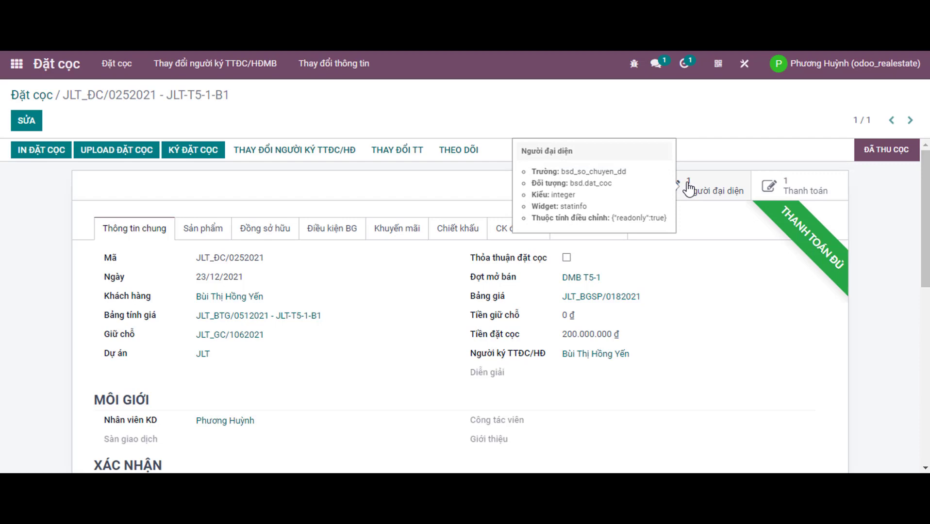
# Open the deposit's linked representative change request and approve it
pyautogui.click(687, 187)
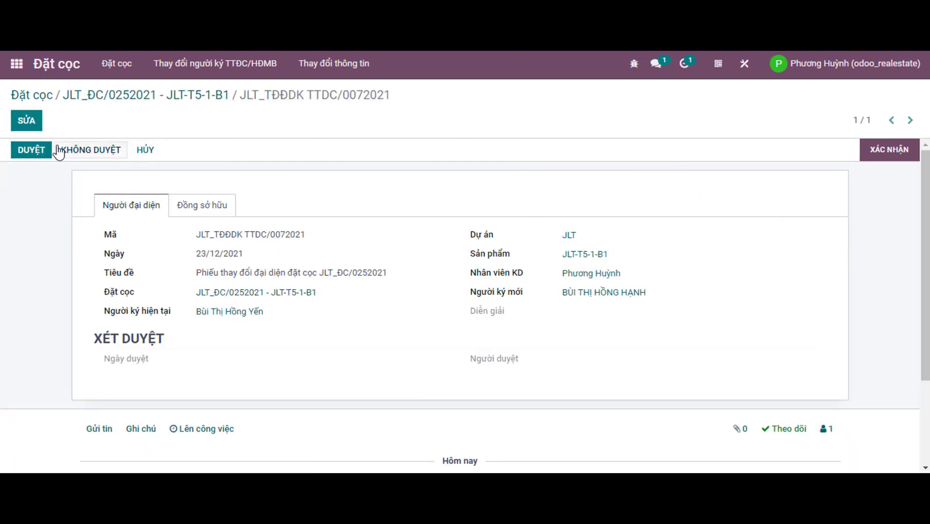
pyautogui.click(27, 155)
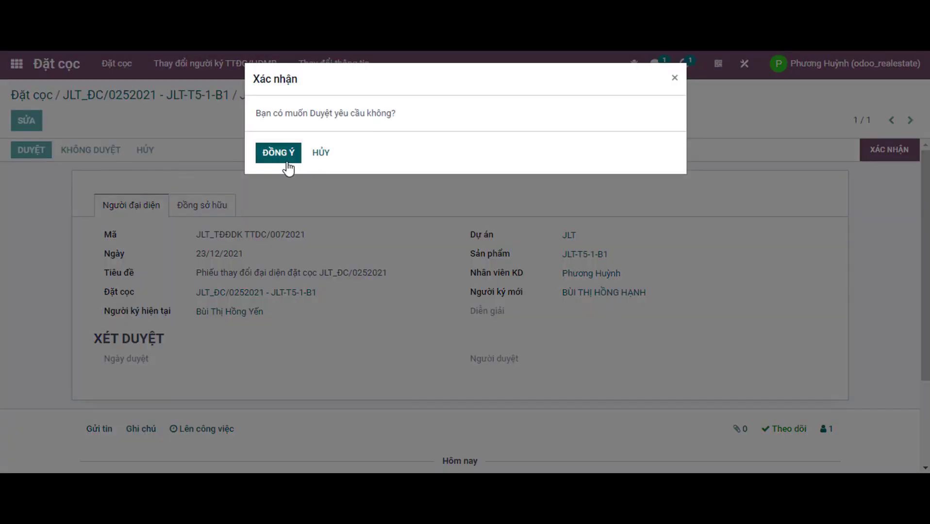
pyautogui.click(278, 153)
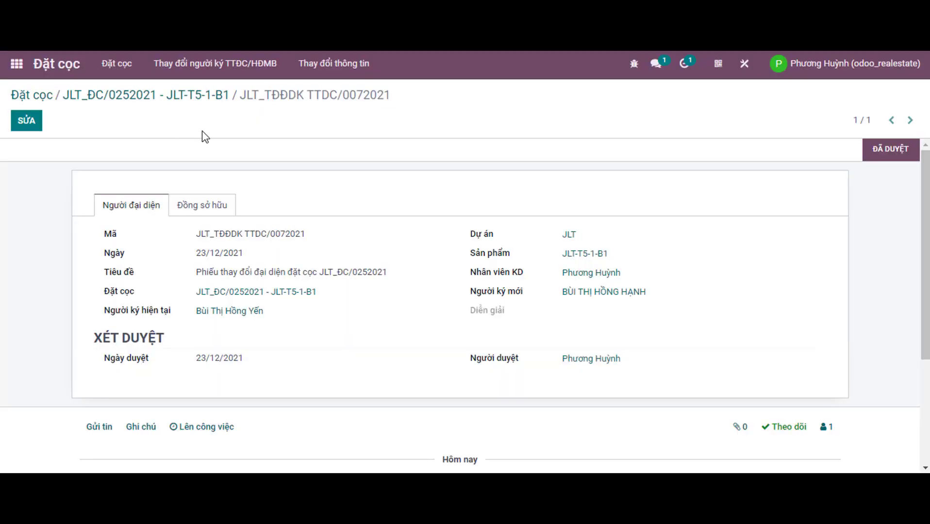
# Return to the deposit record and check its current signatory and co-owner list
pyautogui.click(123, 100)
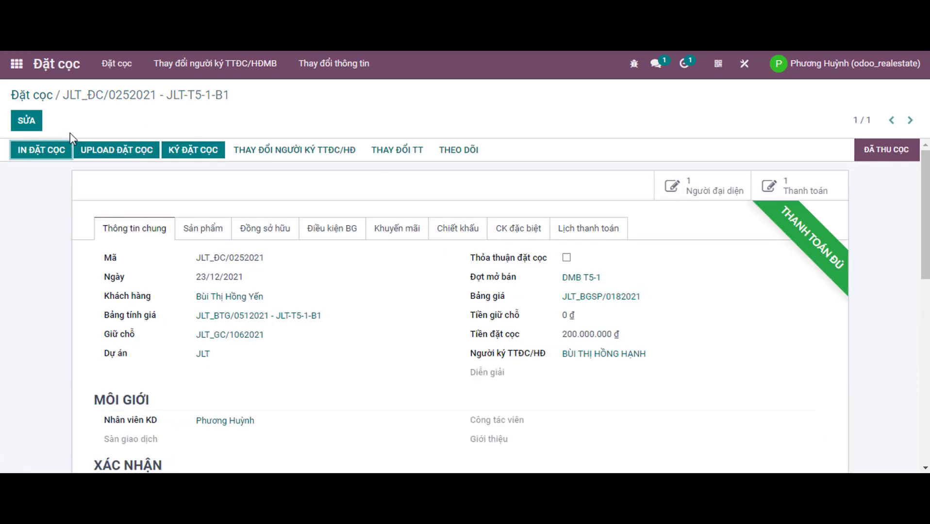
pyautogui.click(515, 290)
pyautogui.click(265, 228)
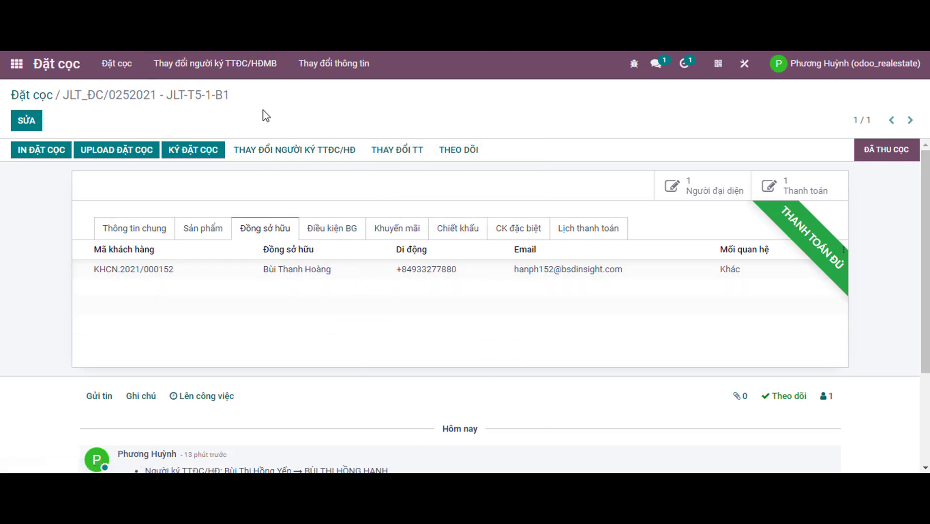
# Start a deposit information change of type Chiết khấu thương mại, review its discount and payment schedule sections, and discard it
pyautogui.click(394, 154)
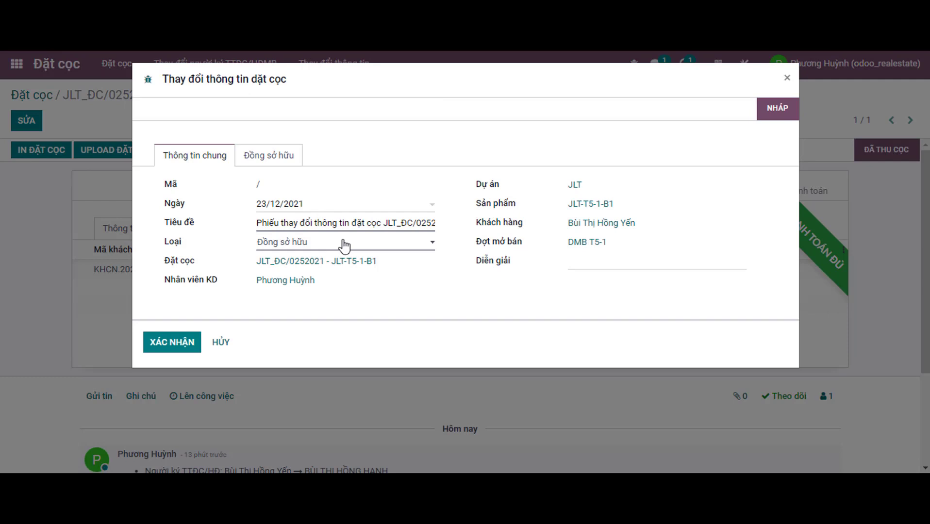
pyautogui.click(344, 246)
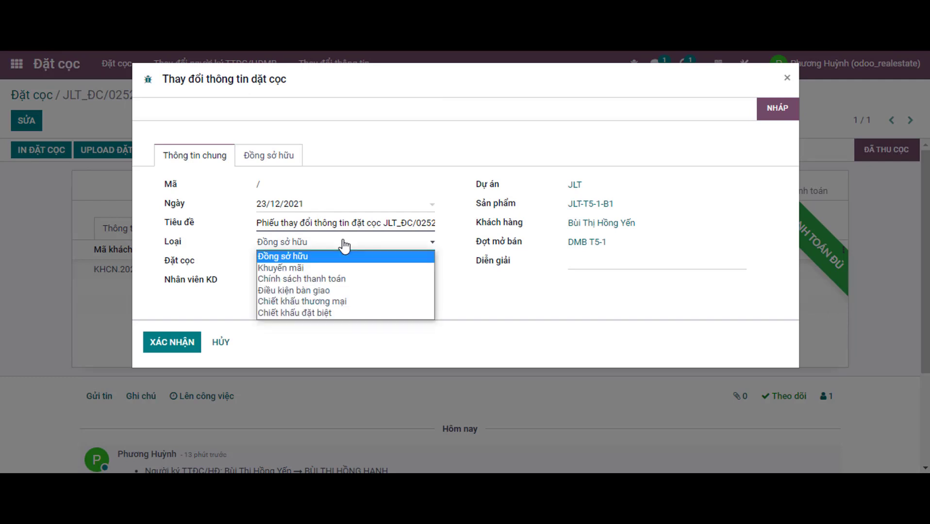
pyautogui.click(311, 301)
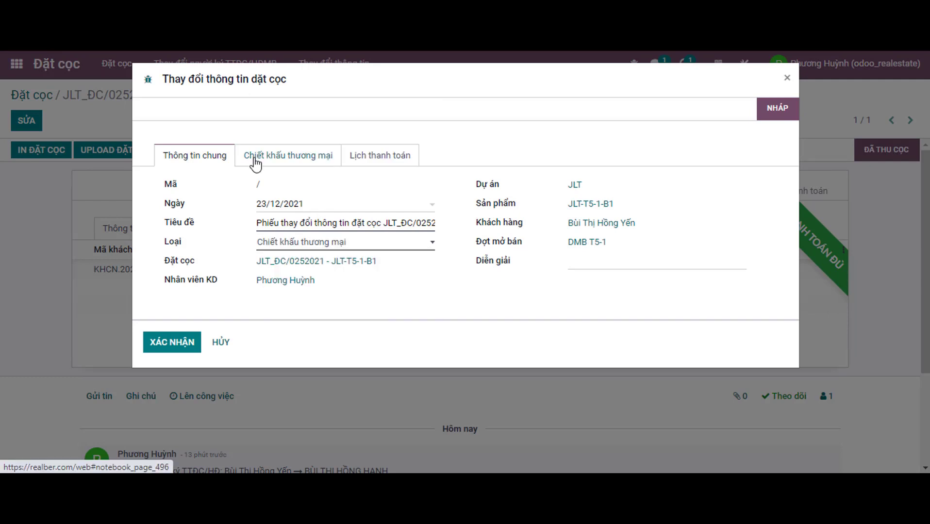
pyautogui.click(321, 167)
pyautogui.click(389, 161)
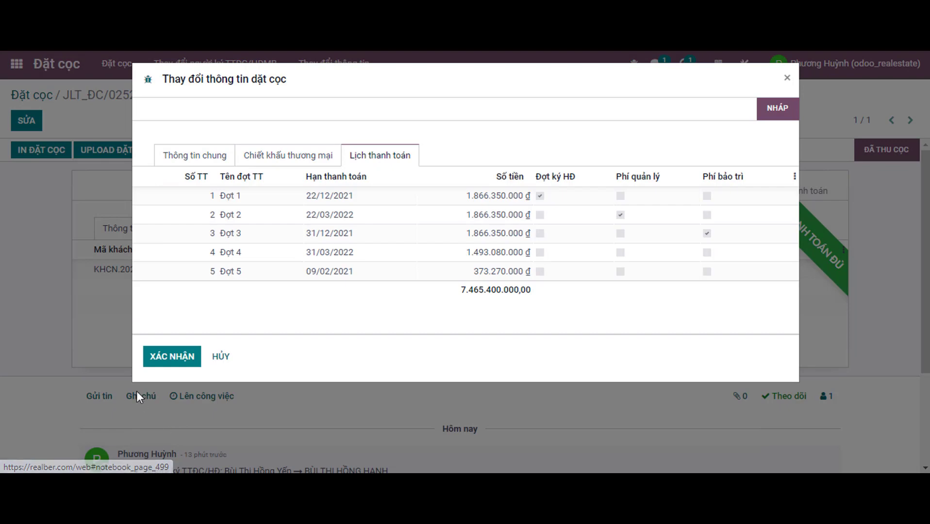
pyautogui.click(219, 358)
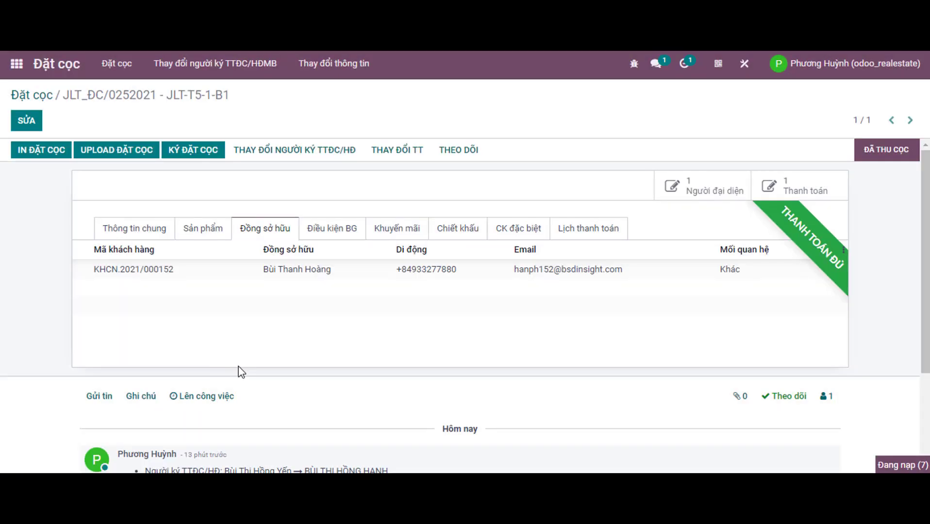
# Sign the deposit with signing date 23/12/2021 and check the recorded confirmation dates
pyautogui.click(201, 161)
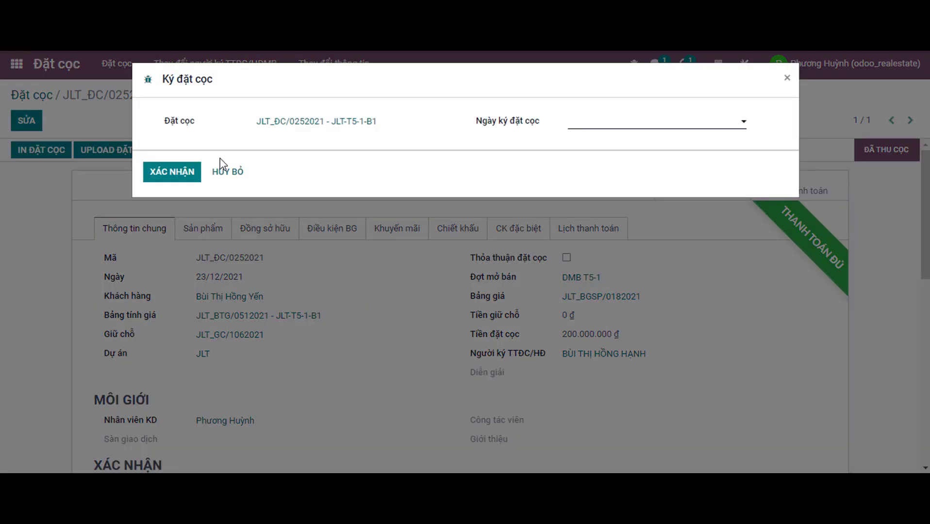
pyautogui.click(638, 126)
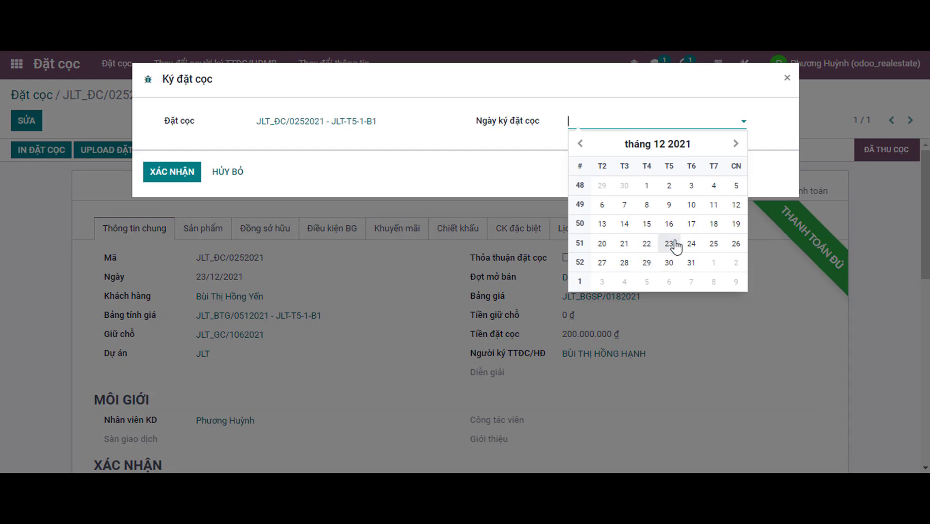
pyautogui.click(673, 244)
pyautogui.click(163, 176)
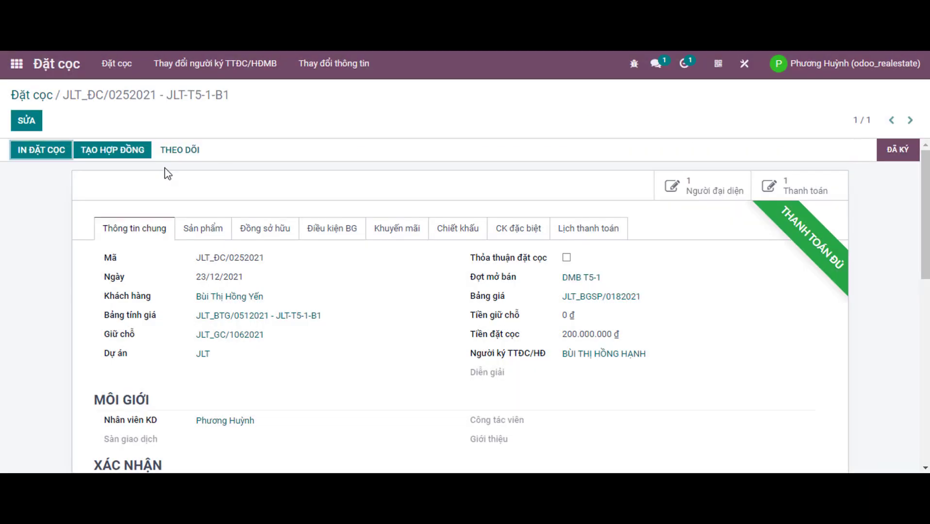
pyautogui.scroll(-4, 587, 315)
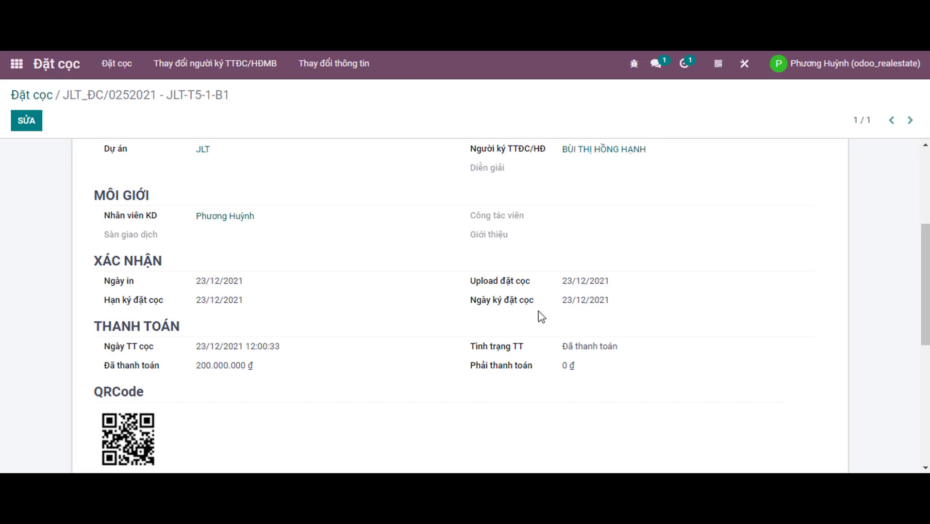
pyautogui.scroll(4, 538, 313)
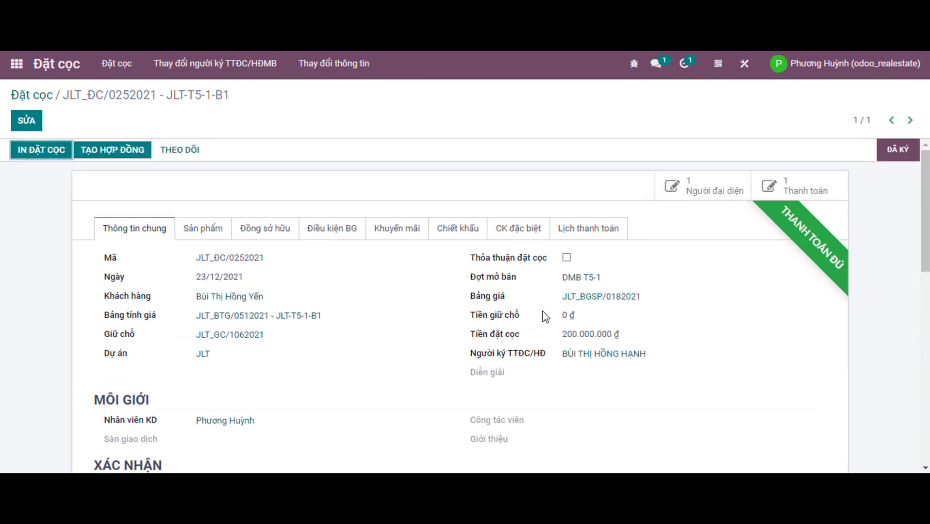
# Preview the signed deposit's printout with the Phiếu đặt cọc template, and close it without saving
pyautogui.click(41, 152)
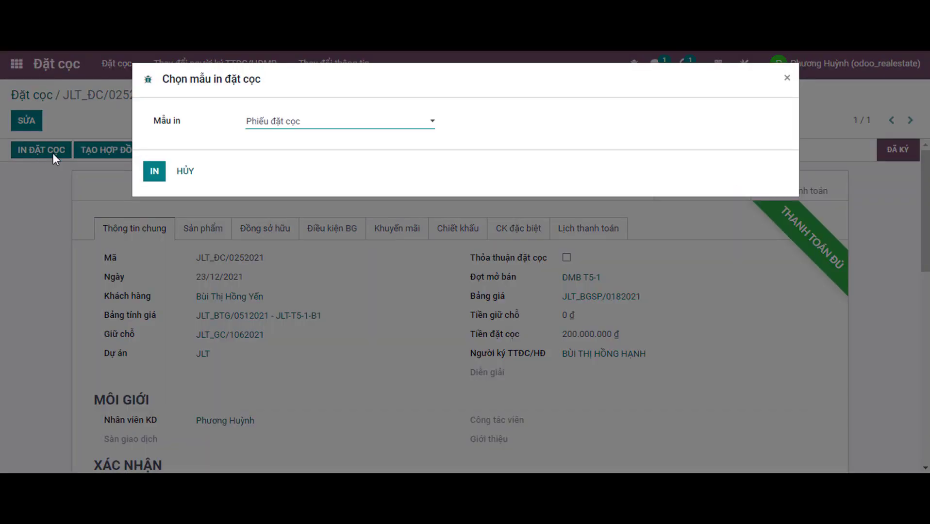
pyautogui.click(145, 179)
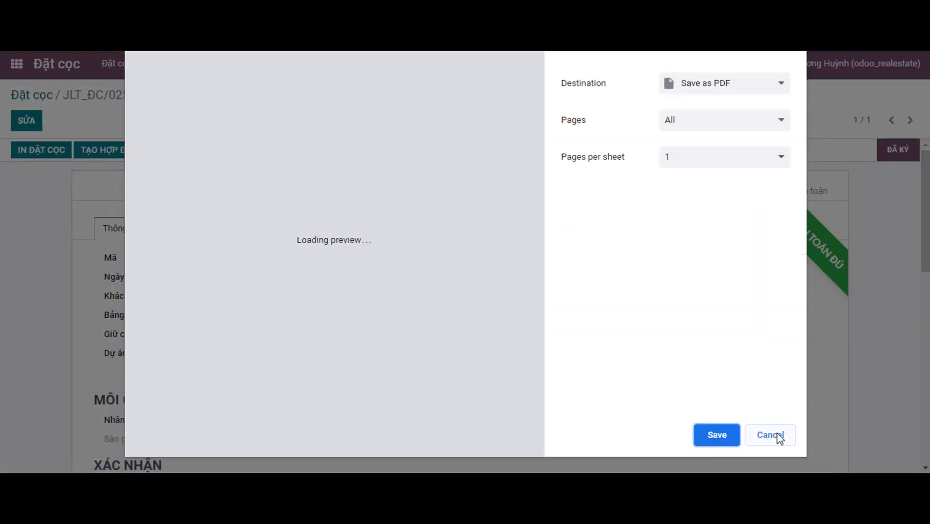
pyautogui.click(776, 438)
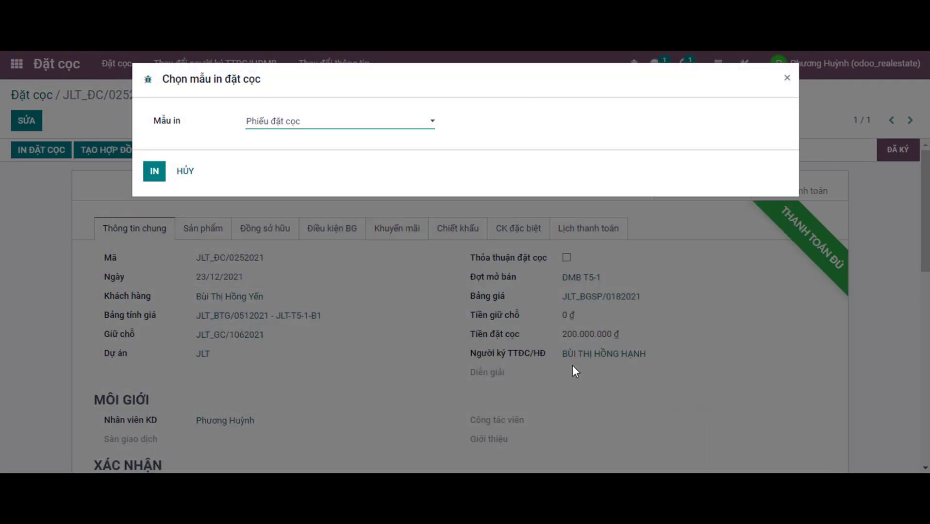
pyautogui.click(178, 174)
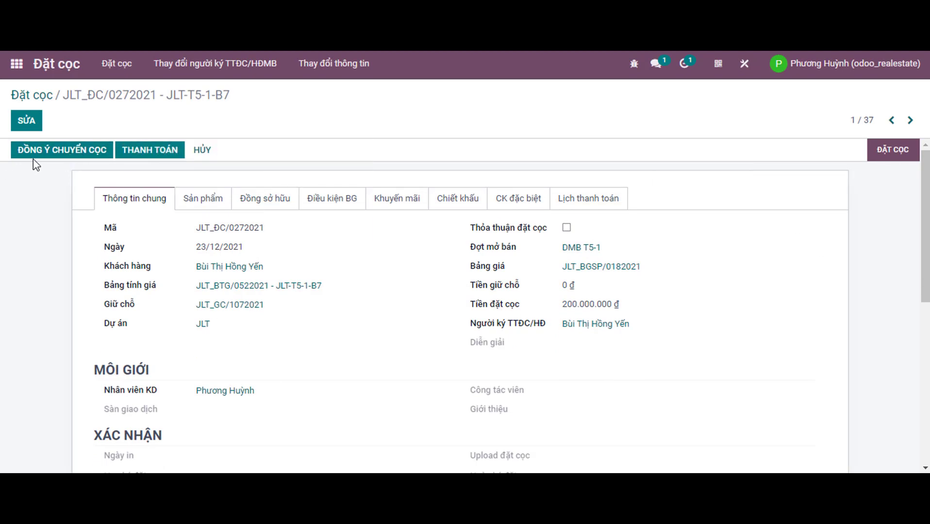
# Agree to the deposit transfer for unit JLT-T5-1-B7, and create and confirm its 200.000.000 ₫ payment dated 23/12/2021
pyautogui.click(47, 151)
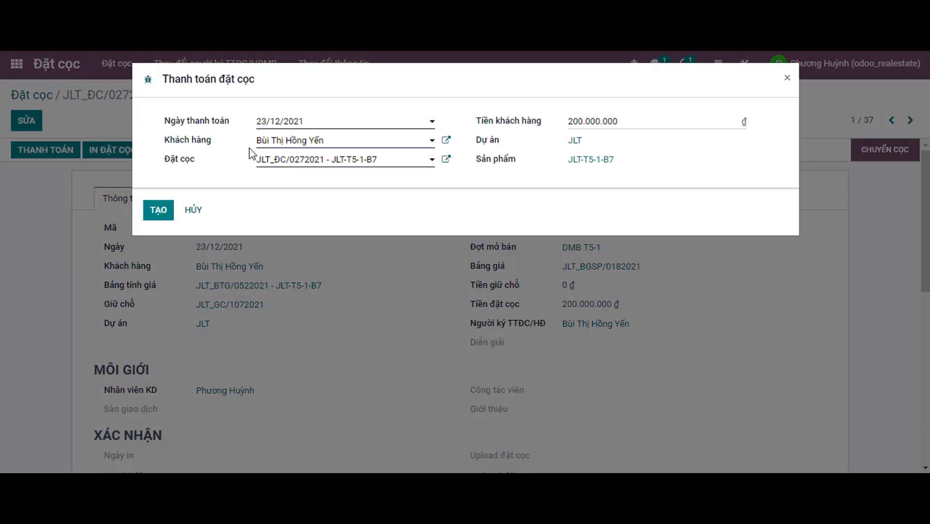
pyautogui.click(162, 216)
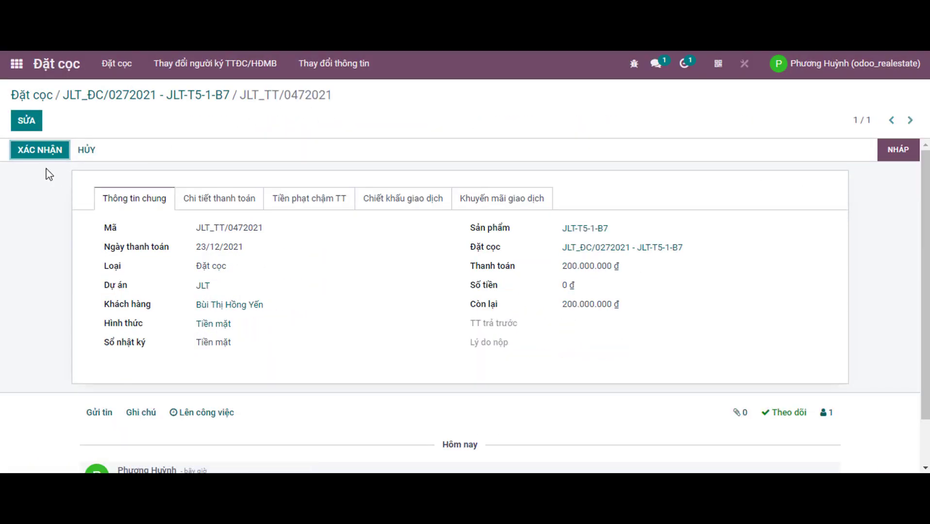
pyautogui.click(50, 153)
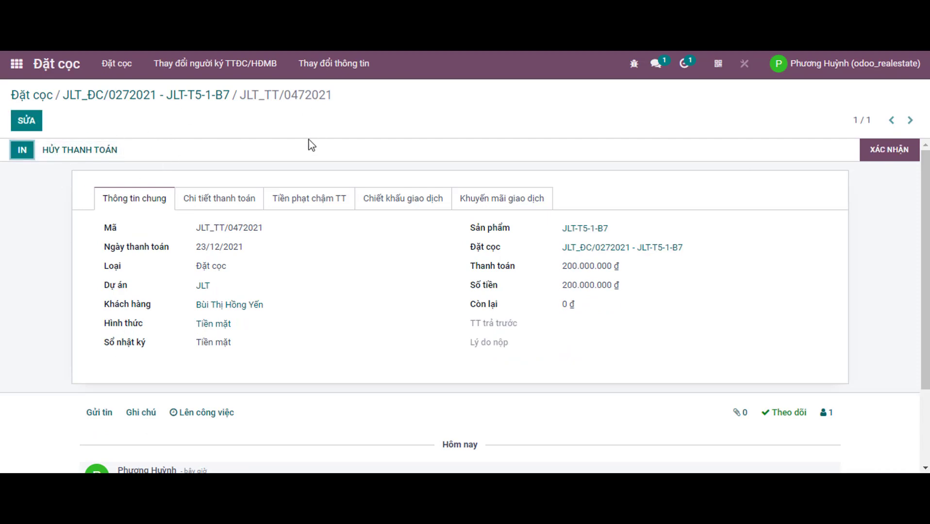